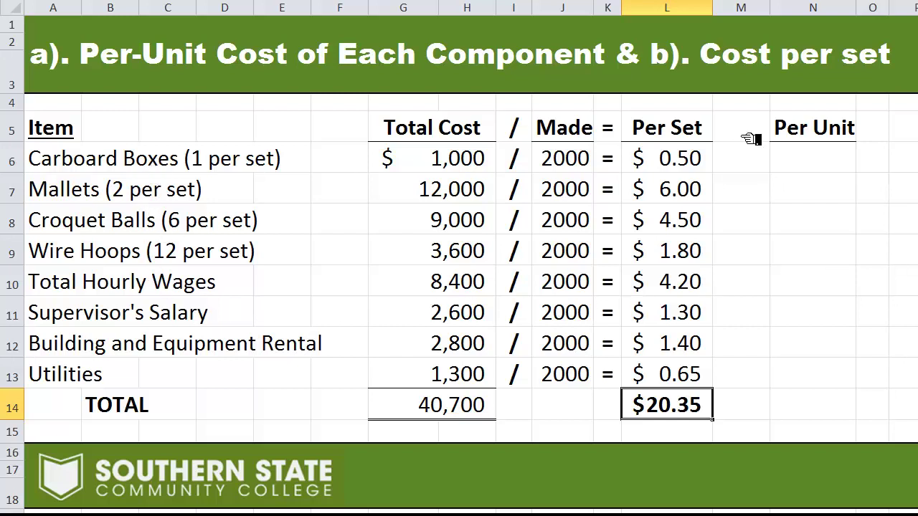
Step: Enter N/A in the Per Unit column for hourly wages, supervisor's salary, building and equipment rental, and utilities (N10:N13)
click(830, 297)
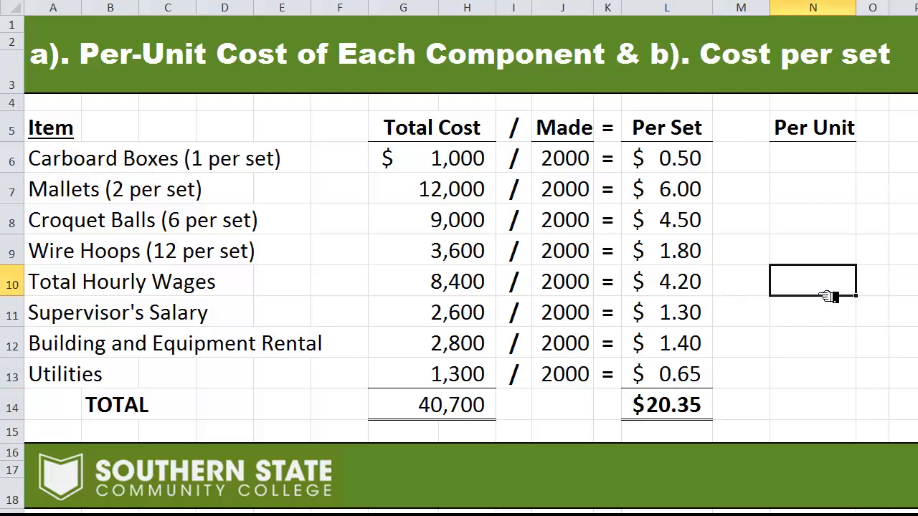
text(N/A)
key(Return)
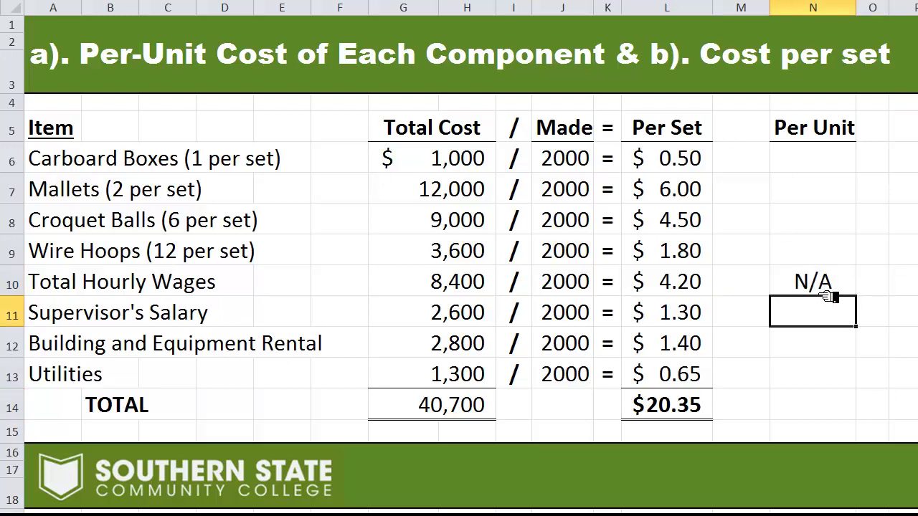
text(N/A)
key(Return)
text(N/A)
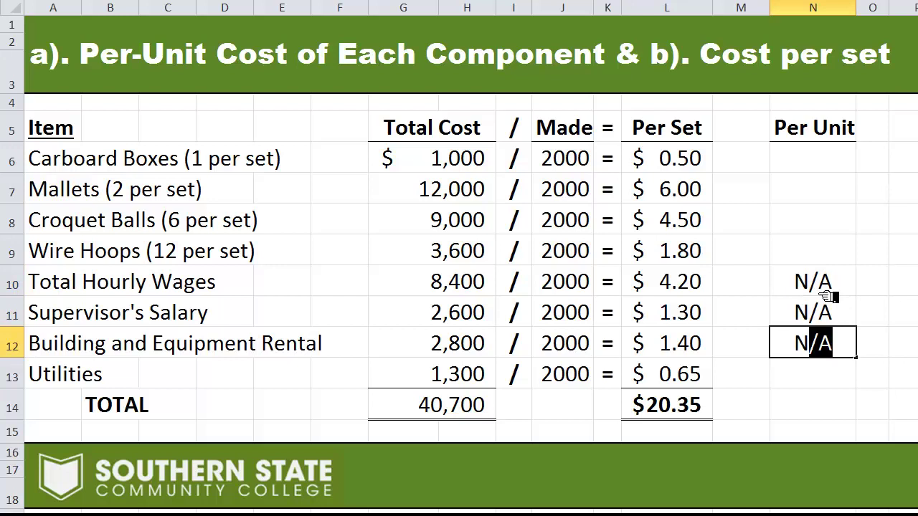
key(Return)
text(N/A)
key(Return)
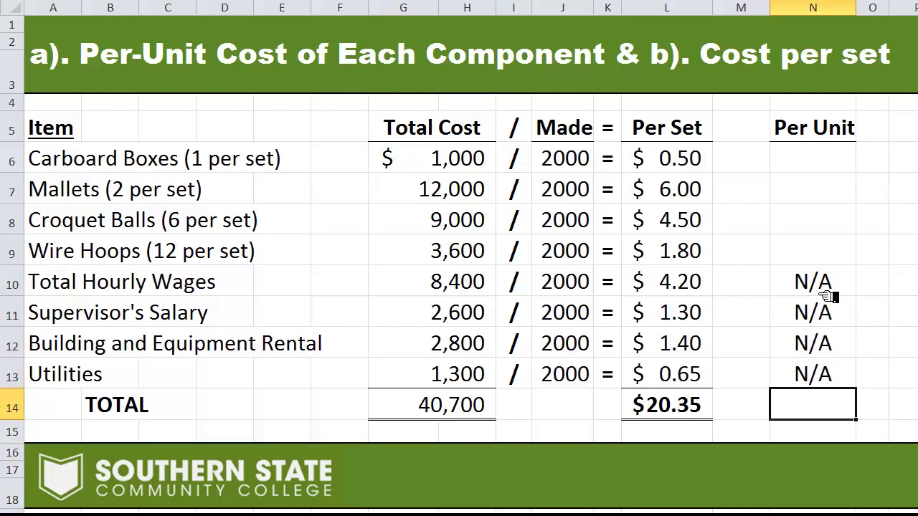
Step: Calculate the per-unit cost of the boxes in N6 with the formula =L6/1
click(818, 165)
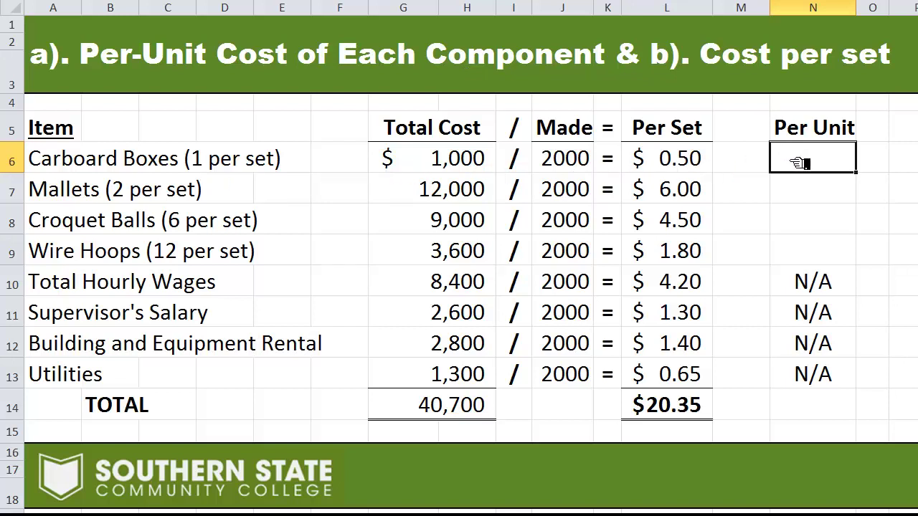
text(=)
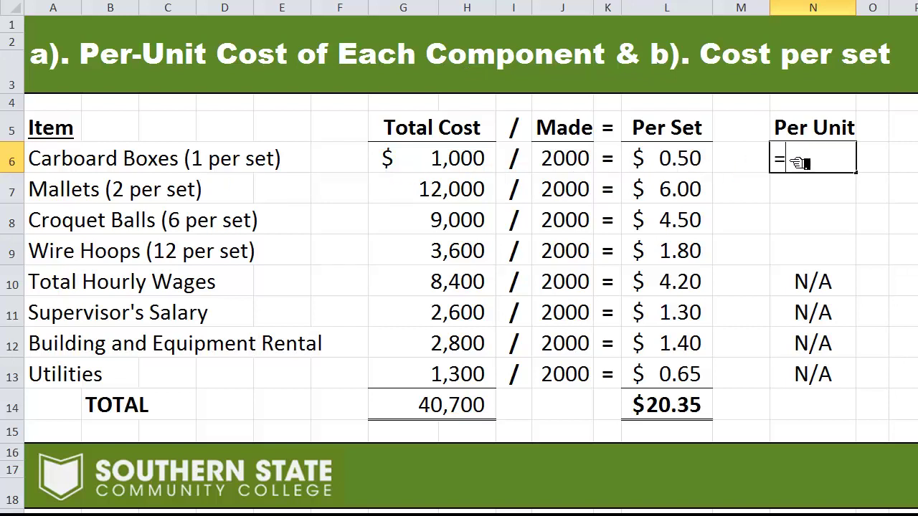
click(680, 169)
text(/)
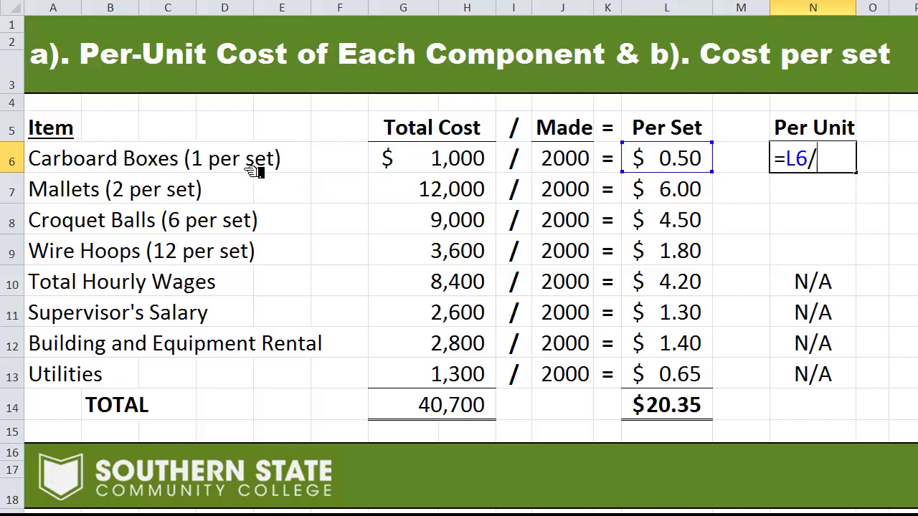
text(1)
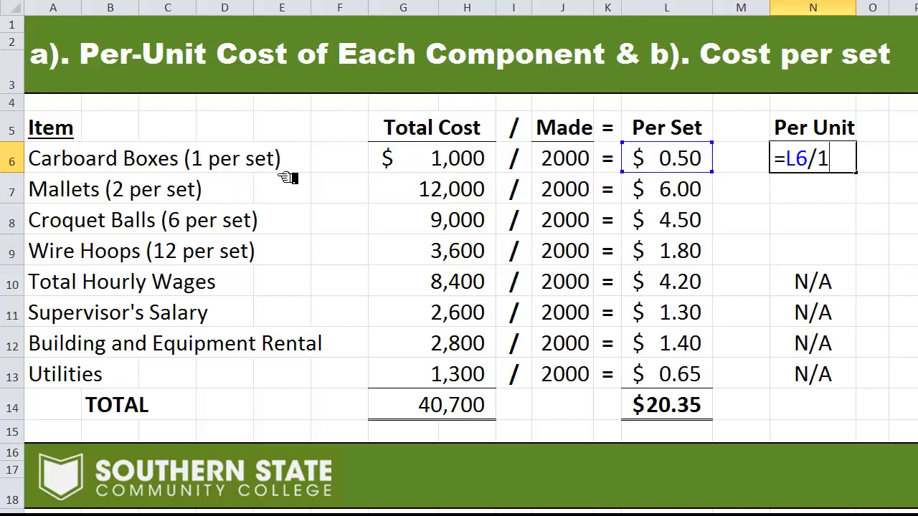
key(Return)
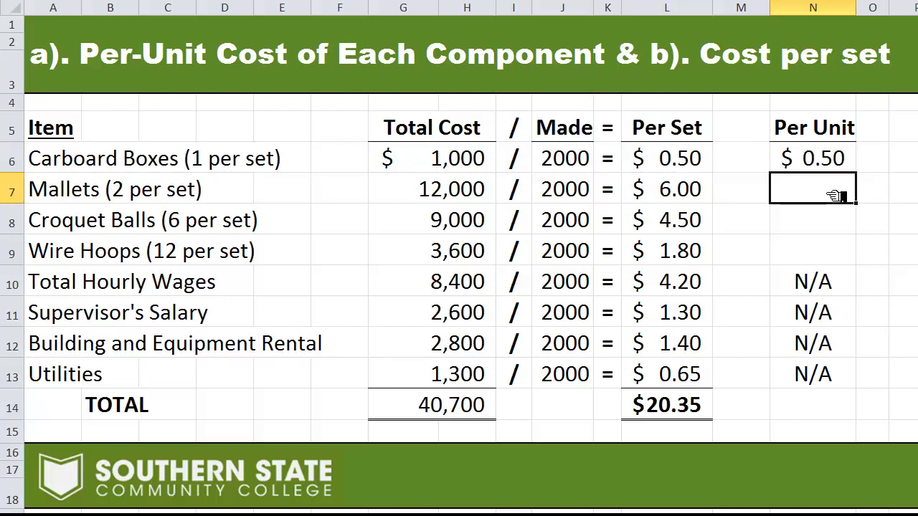
Step: Calculate the per-unit cost of the mallets in N7 with the formula =L7/2
text(=)
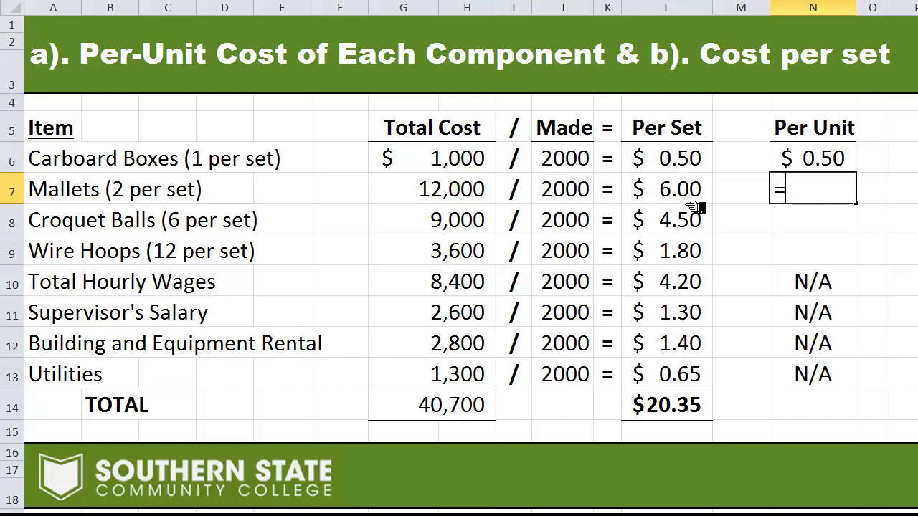
click(690, 202)
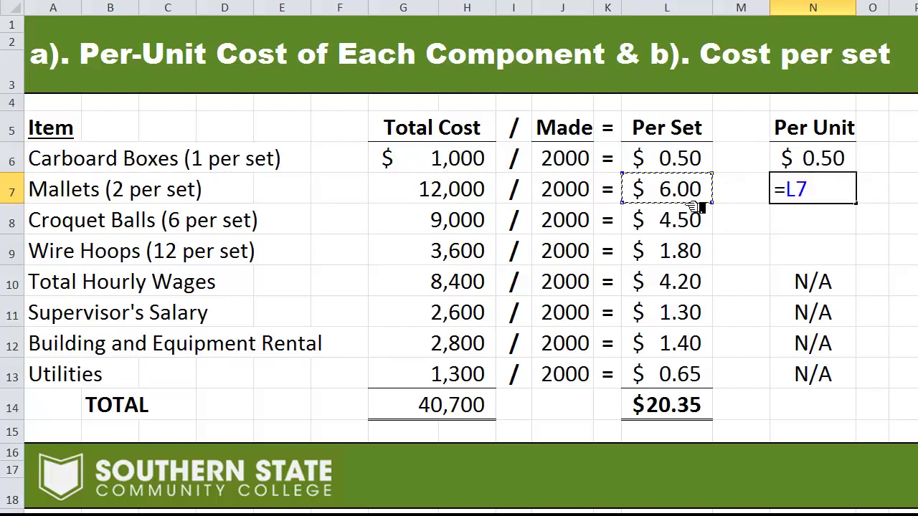
text(/2)
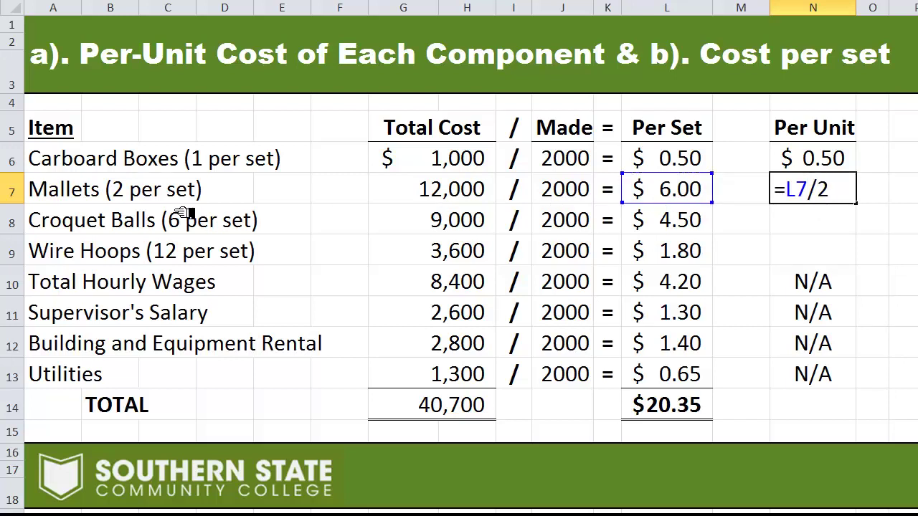
key(Return)
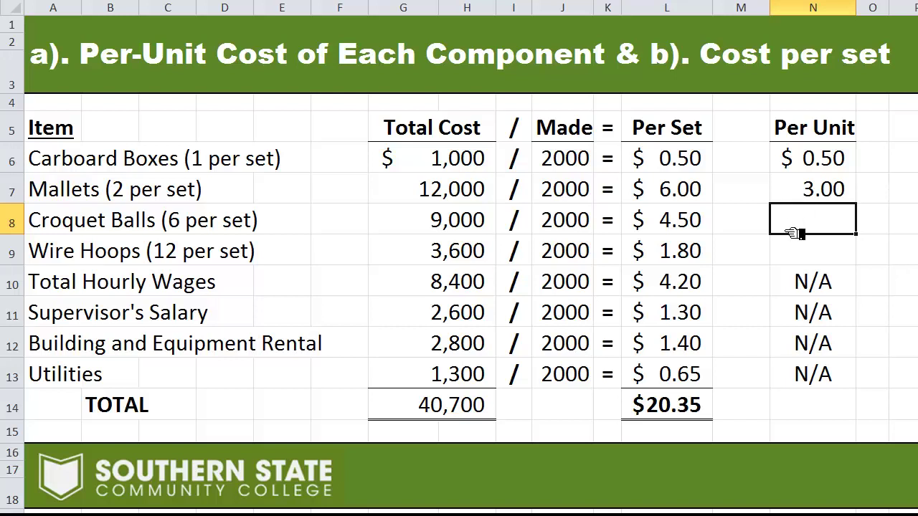
Step: Calculate the per-unit cost of the croquet balls in N8 with the formula =L8/6
text(=)
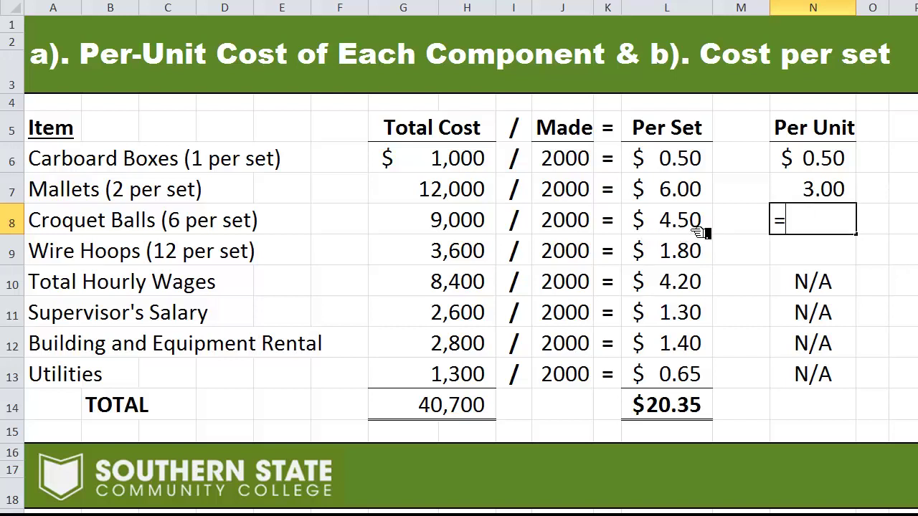
click(699, 231)
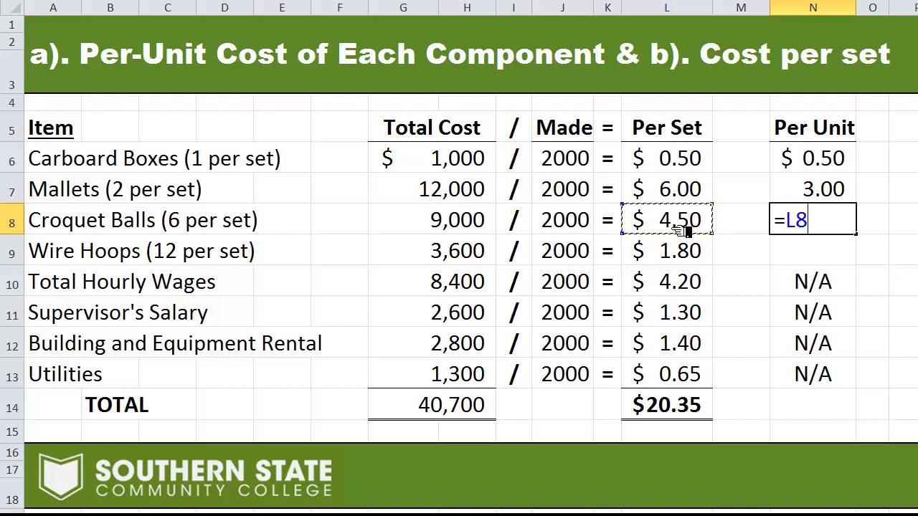
text(/6)
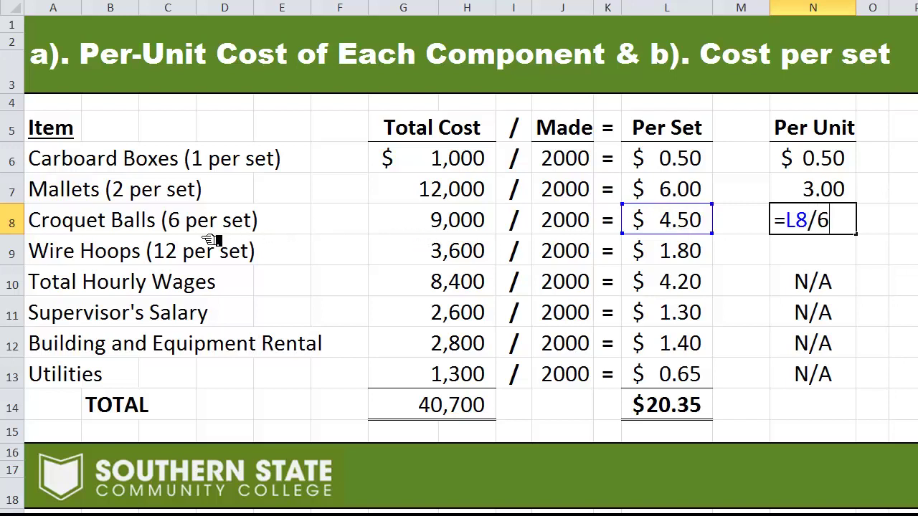
key(Return)
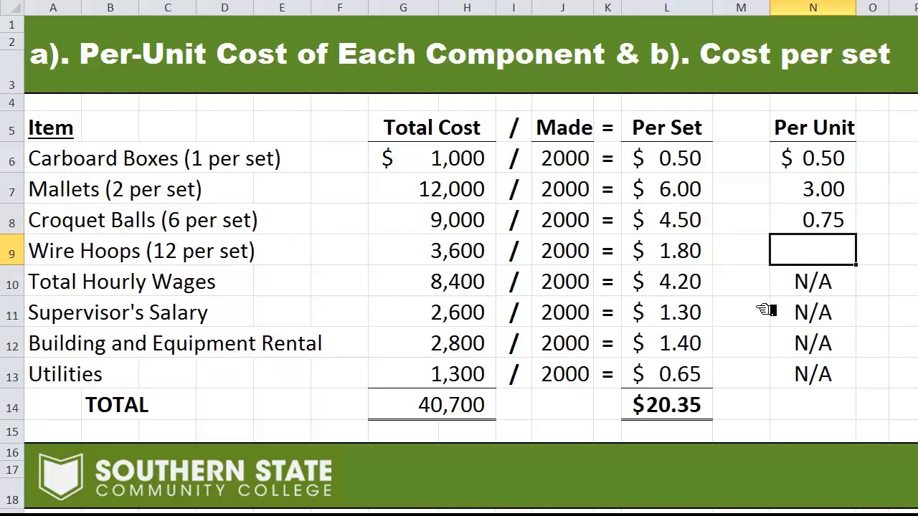
Step: Calculate the per-unit cost of the wire hoops in N9 with the formula =L9/12
text(=)
click(689, 261)
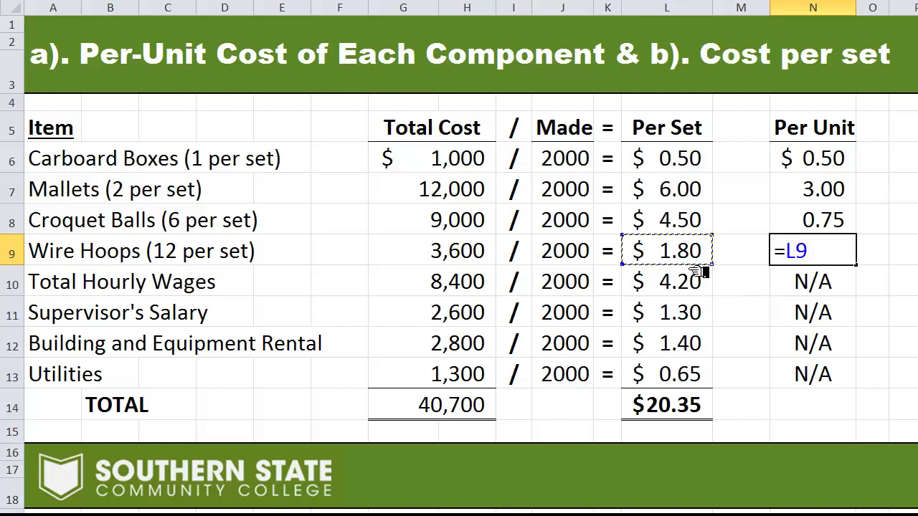
text(/12)
key(Return)
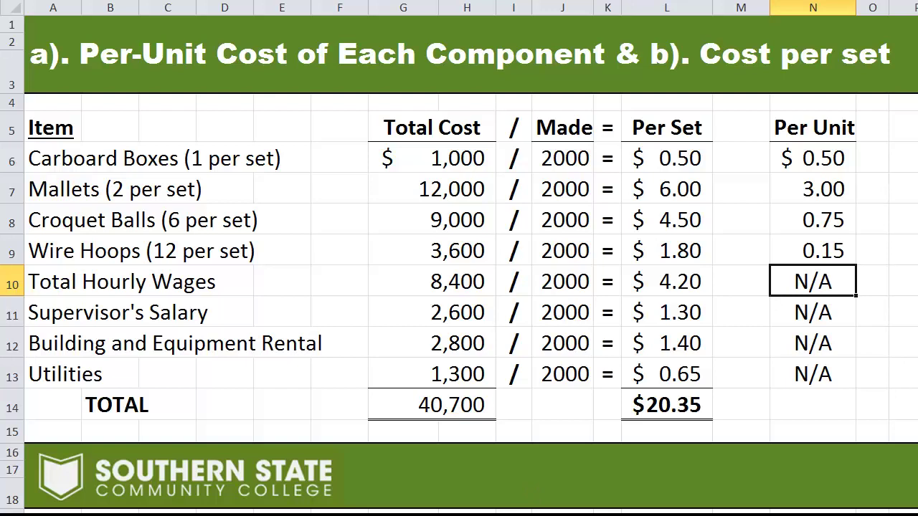
Step: Review question c and write the supervisor's salary calculation 2,600 / 2,500 in L11 of the March 2013 production sheet
key(ctrl+Page_Up)
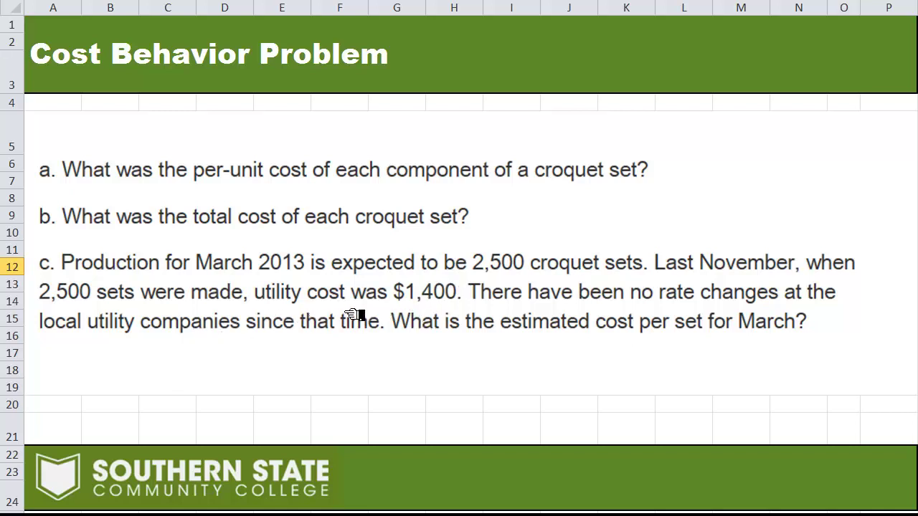
key(ctrl+Page_Down)
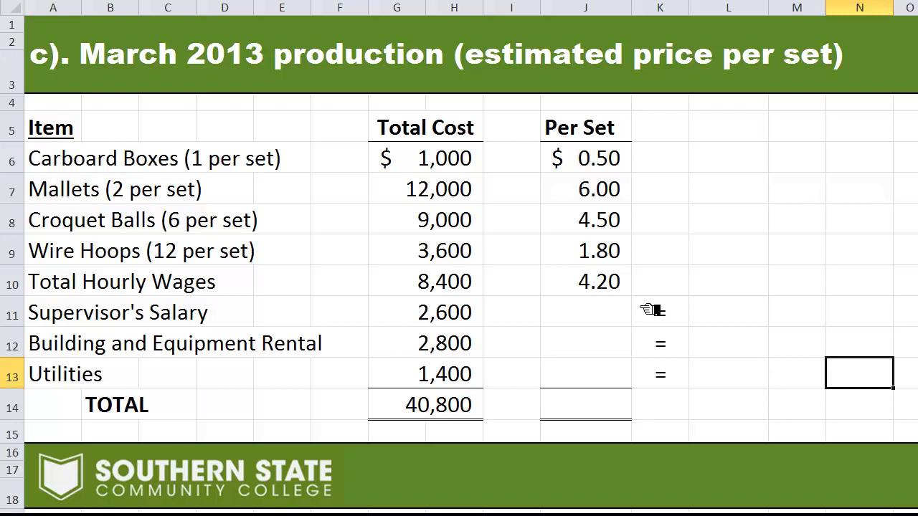
click(735, 323)
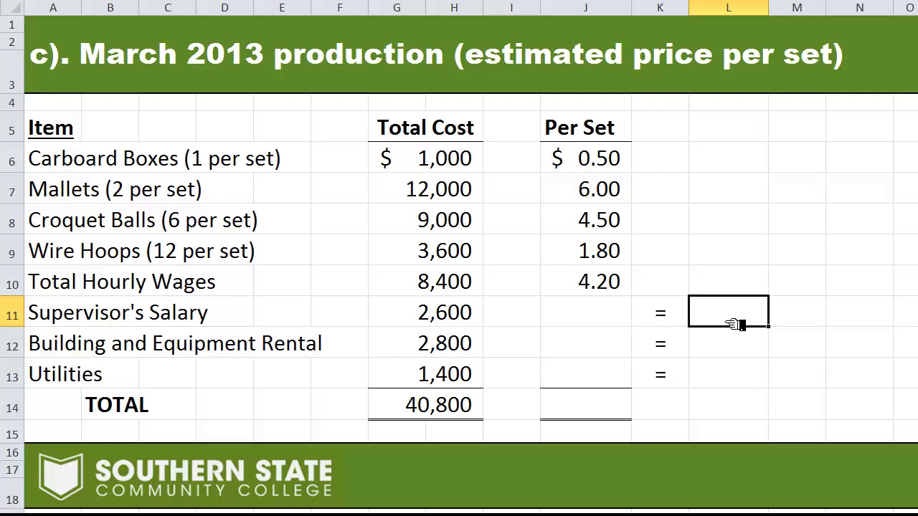
text(2,600)
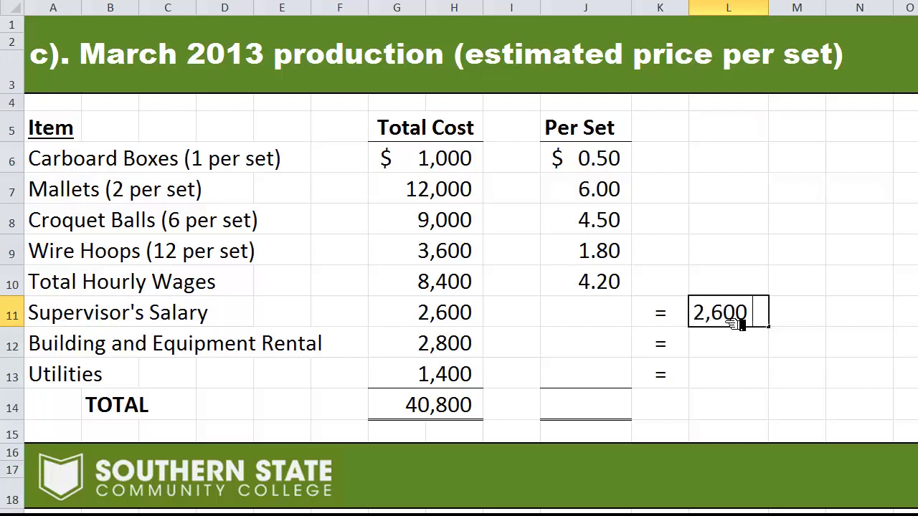
text( / 2,500)
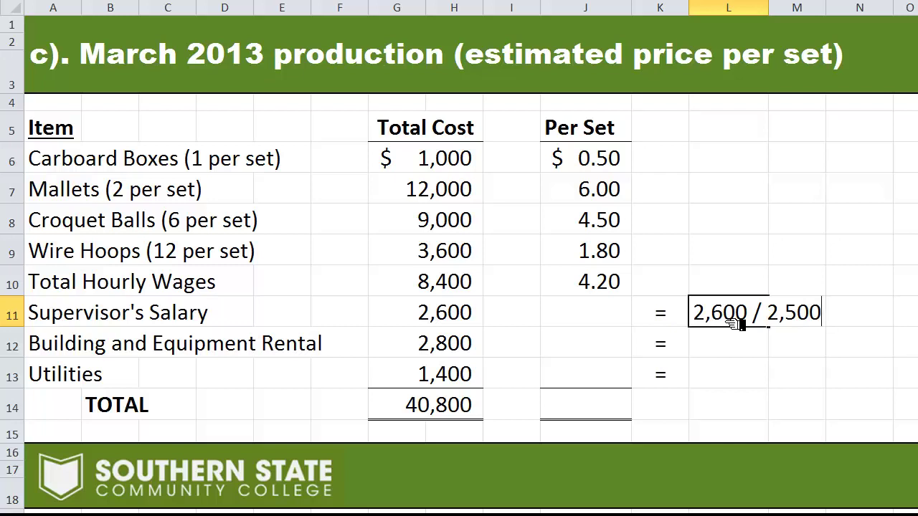
Step: Calculate the supervisor's salary per set in J11 with the formula =2600/2500
key(Left)
key(Left)
text(=2)
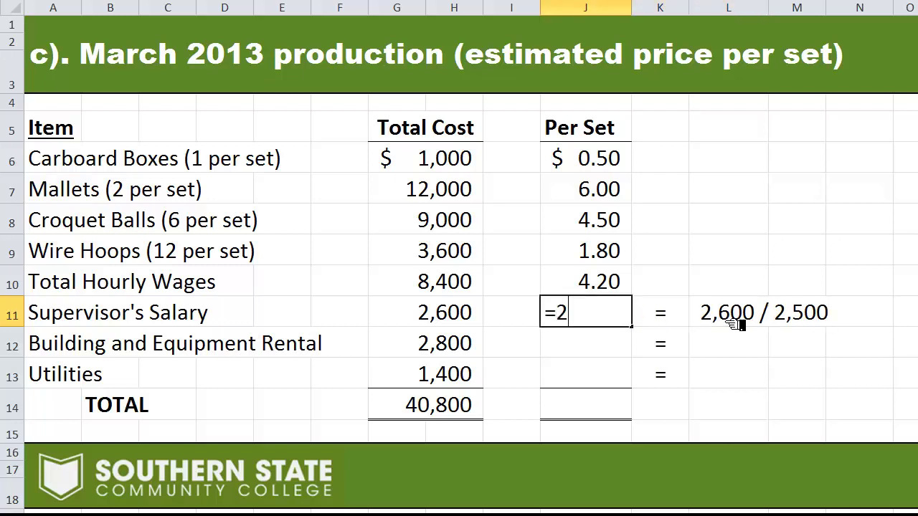
text(600/2500)
key(Return)
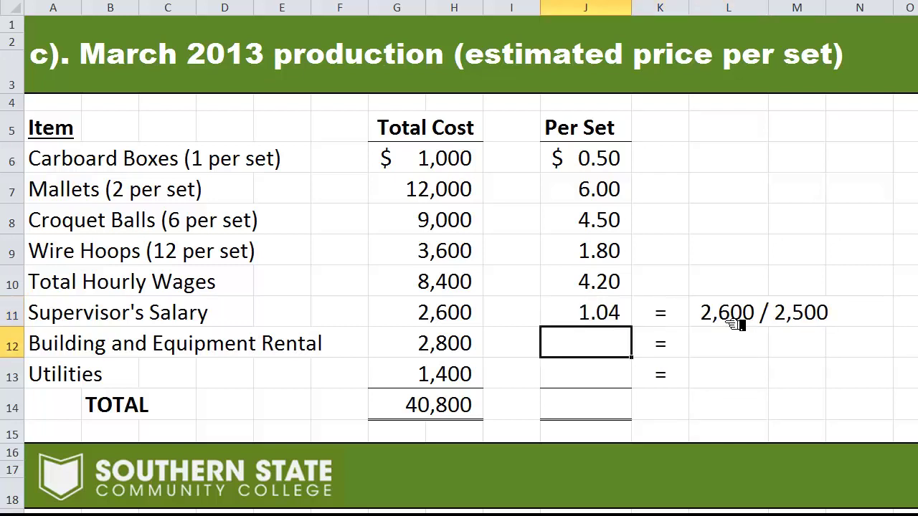
Step: Write the building and equipment rental calculation 2,800 / 2,500 as text in L12
key(Right)
key(Right)
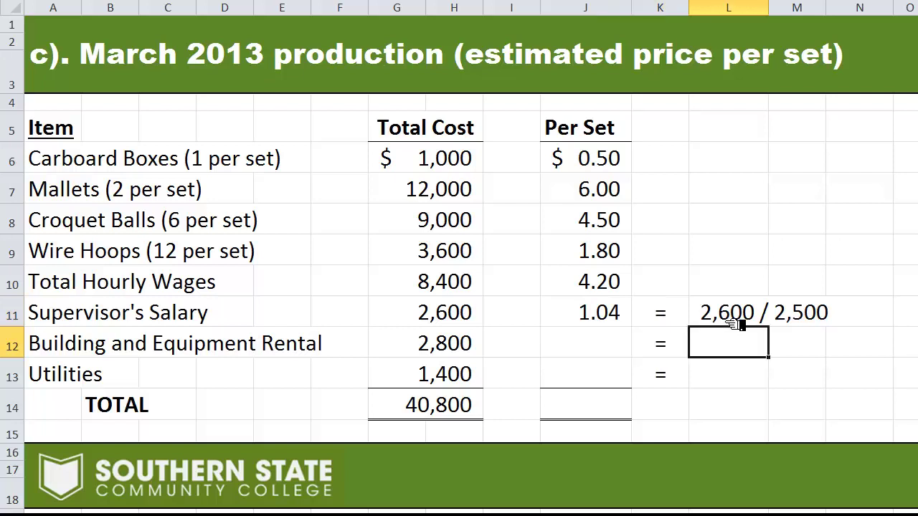
text(2,8)
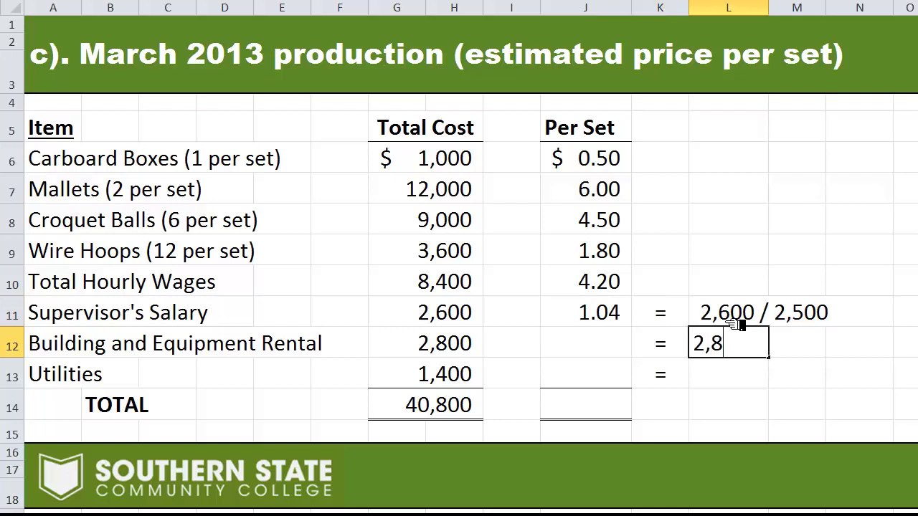
text(00 / 2,500)
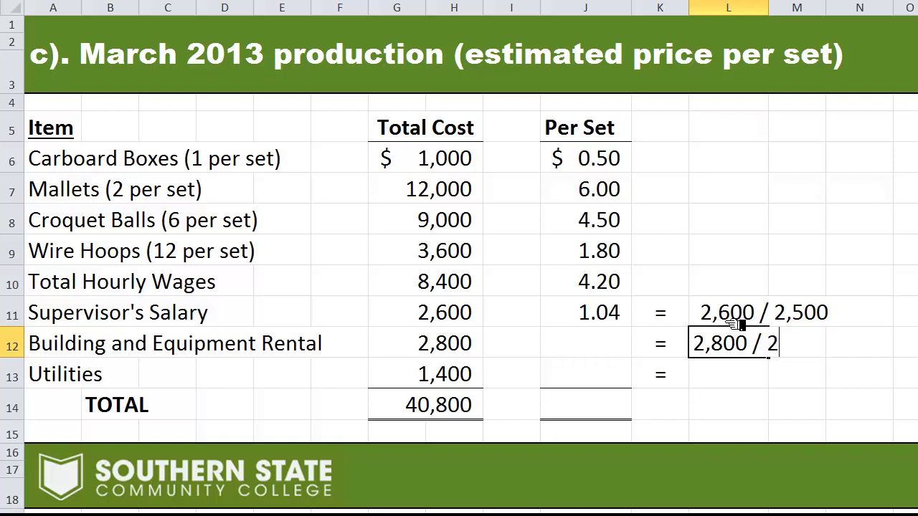
Step: Calculate the building and equipment rental per set in J12 with the formula =2800/2500
key(Left)
key(Left)
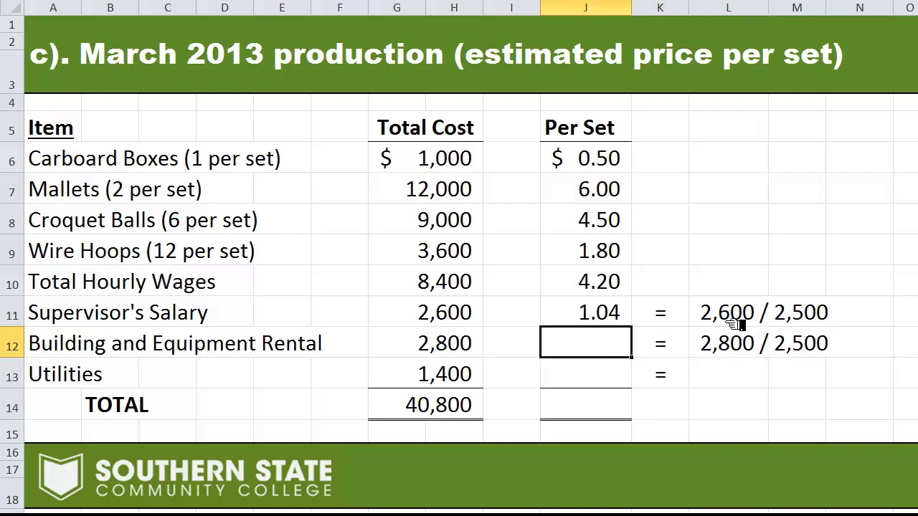
text(=2800/2500)
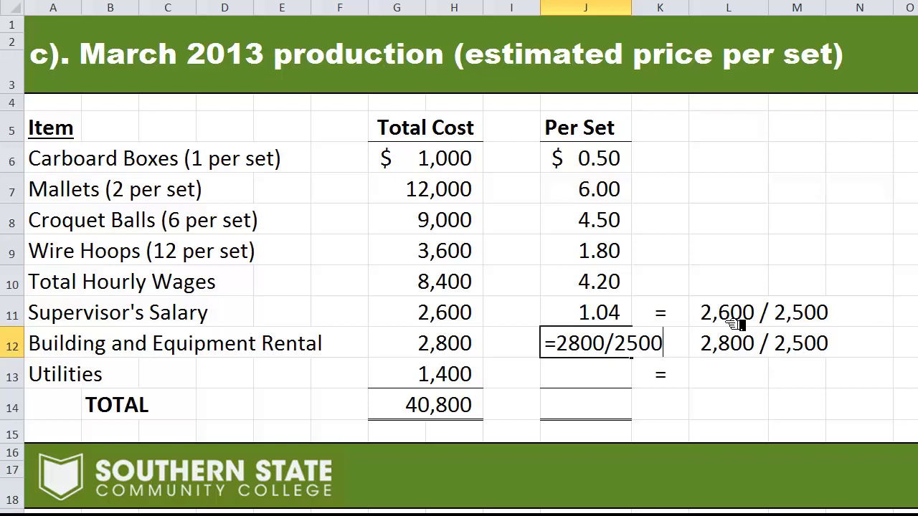
key(Return)
key(Up)
key(Right)
text(=)
key(Return)
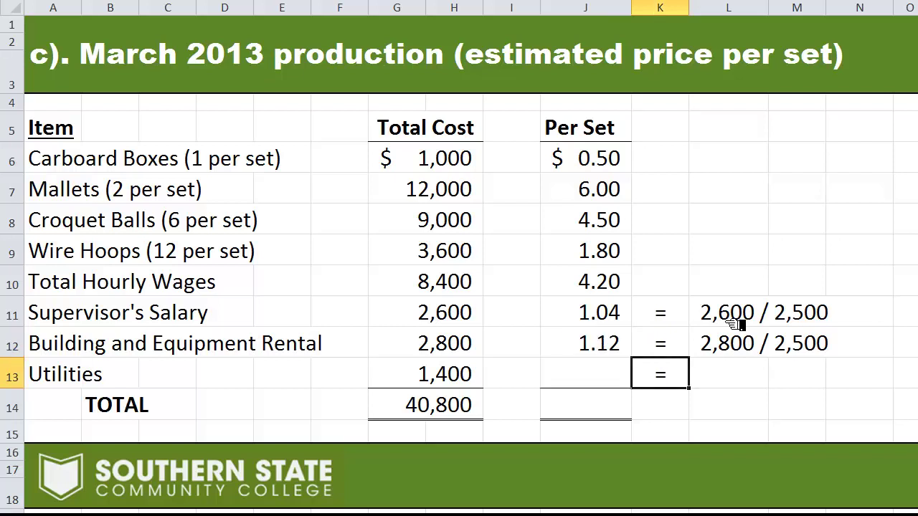
Step: Write the utilities calculation 1,400 / 2,500 as text in L13
key(Right)
text(1,400)
key(BackSpace)
key(BackSpace)
key(BackSpace)
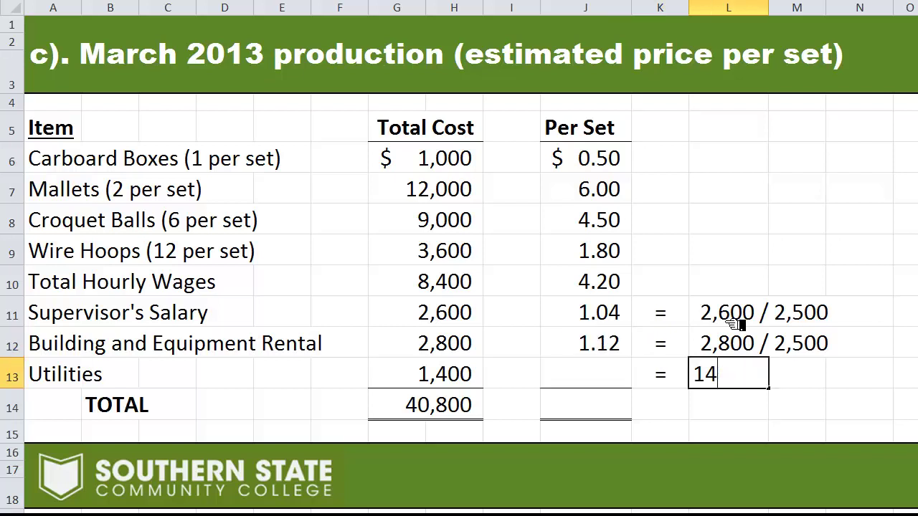
text(,400 / 2,500)
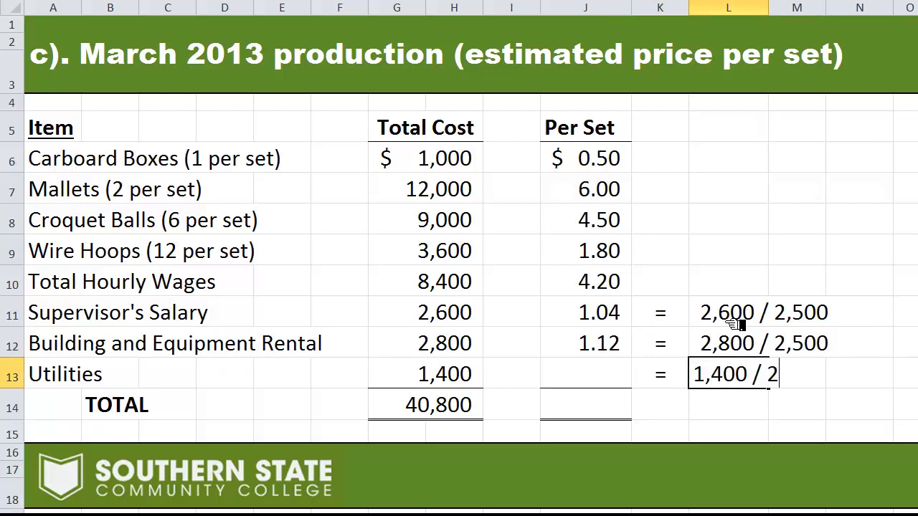
Step: Calculate the utilities cost per set in J13 with the formula =1400/2500
key(Left)
key(Left)
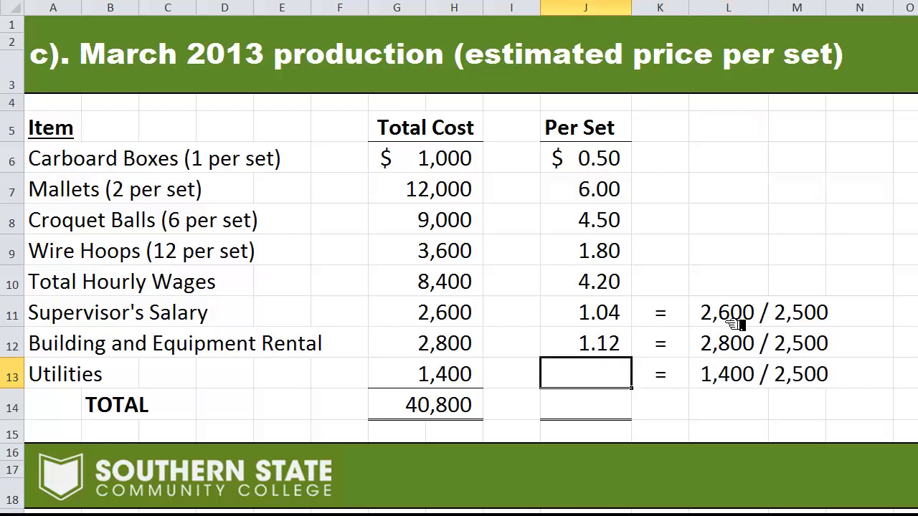
text(=1400/2500)
key(Return)
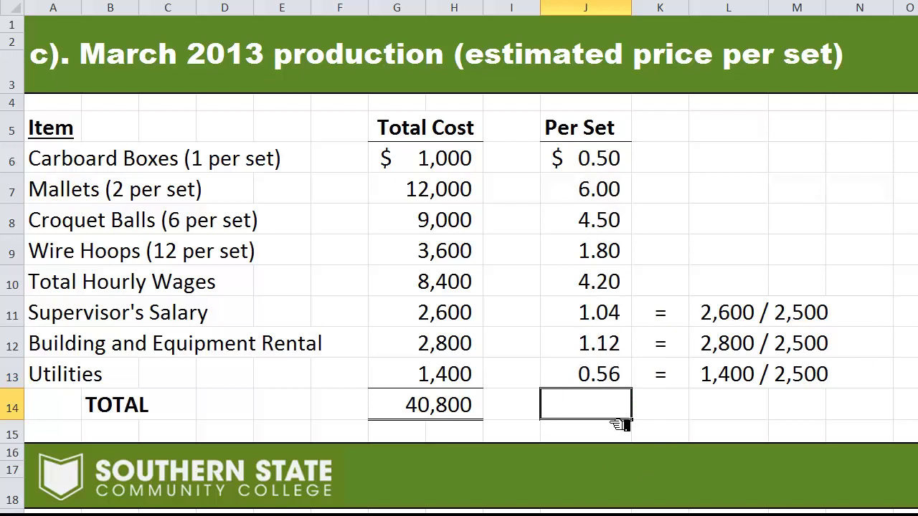
Step: Total the Per Set column in J14 with a SUM formula over J6:J13
text(=sum()
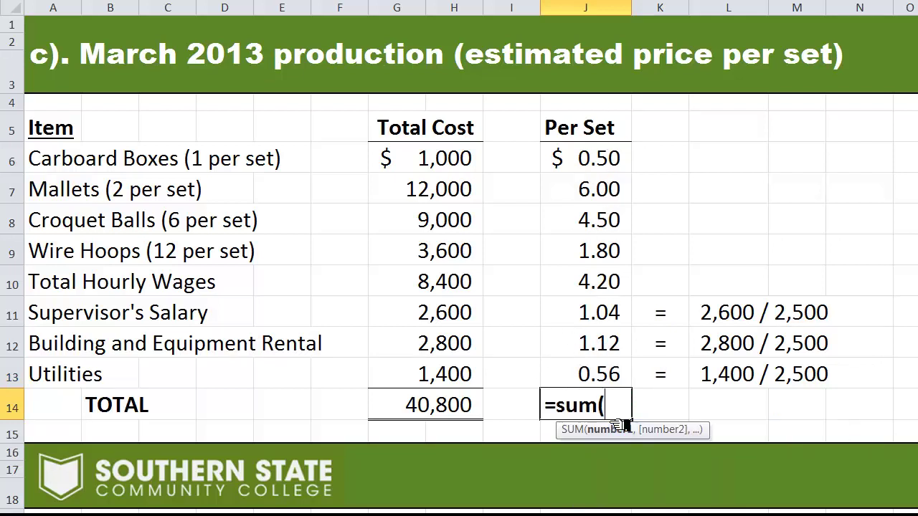
drag(618, 169, 618, 374)
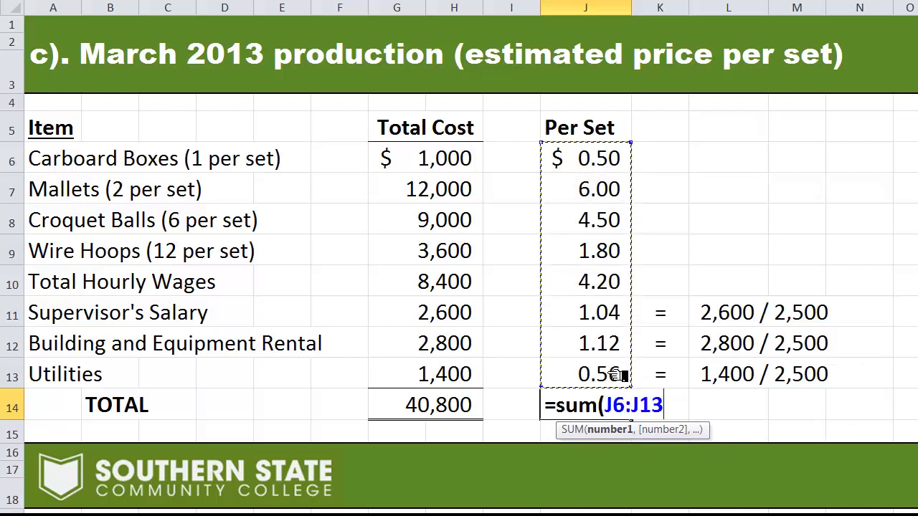
text())
key(Return)
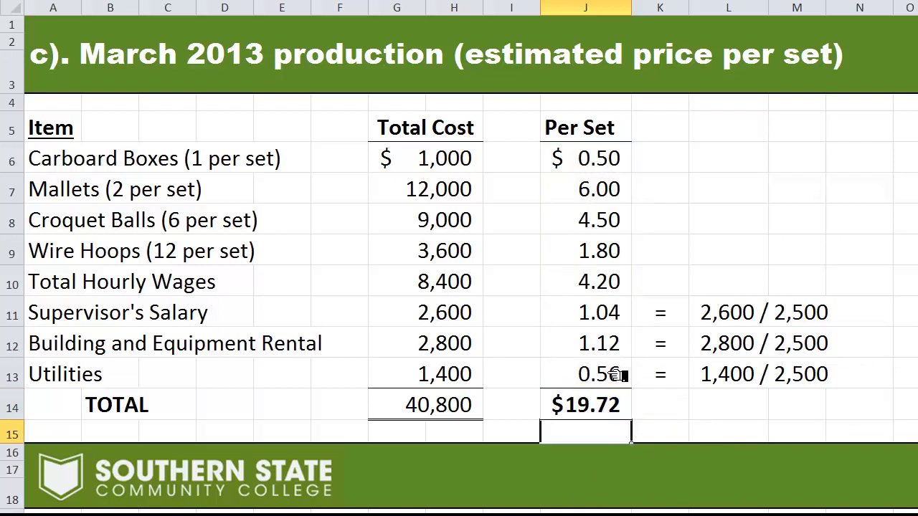
click(669, 417)
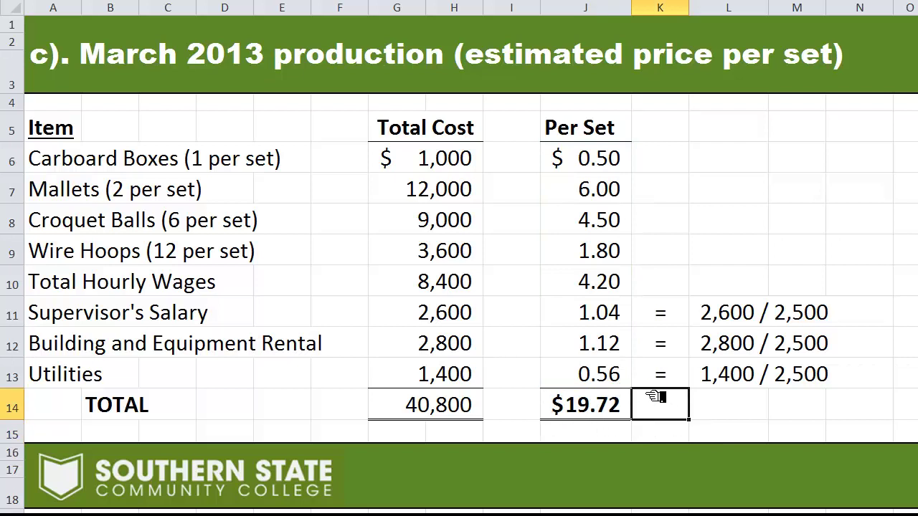